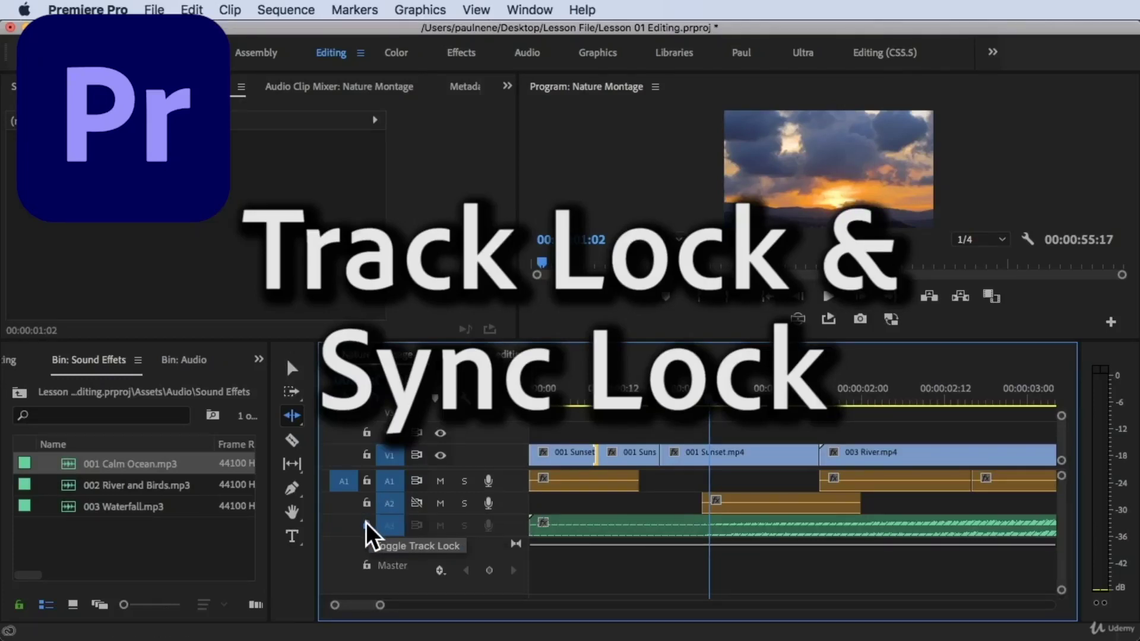
Unlock the A3 audio track in the Nature Montage sequence
click(423, 503)
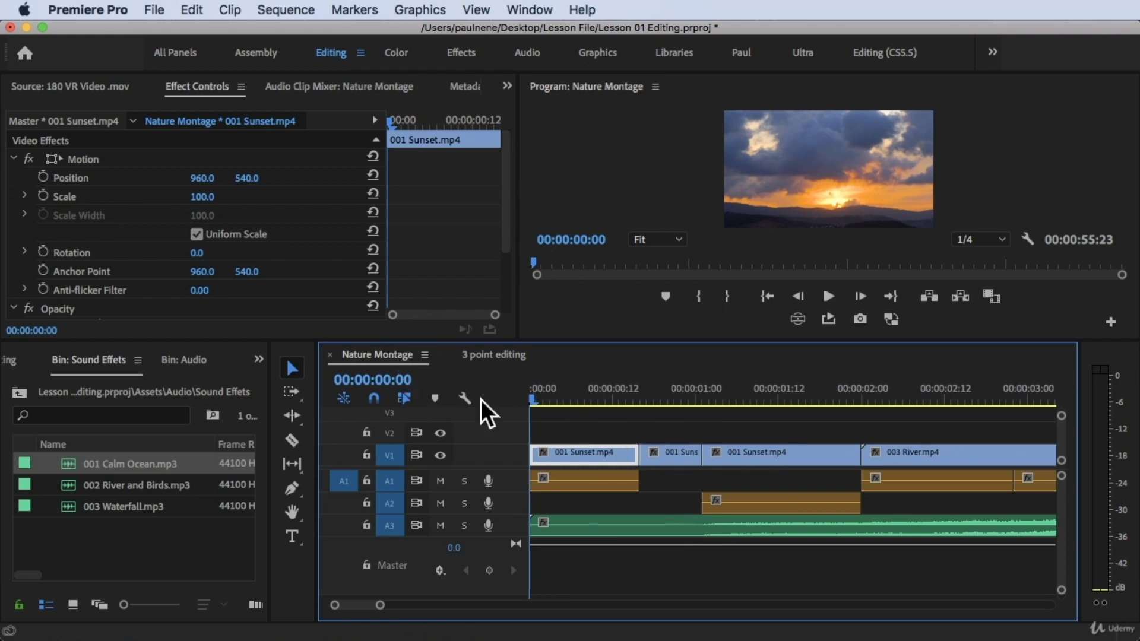
drag(591, 393, 570, 404)
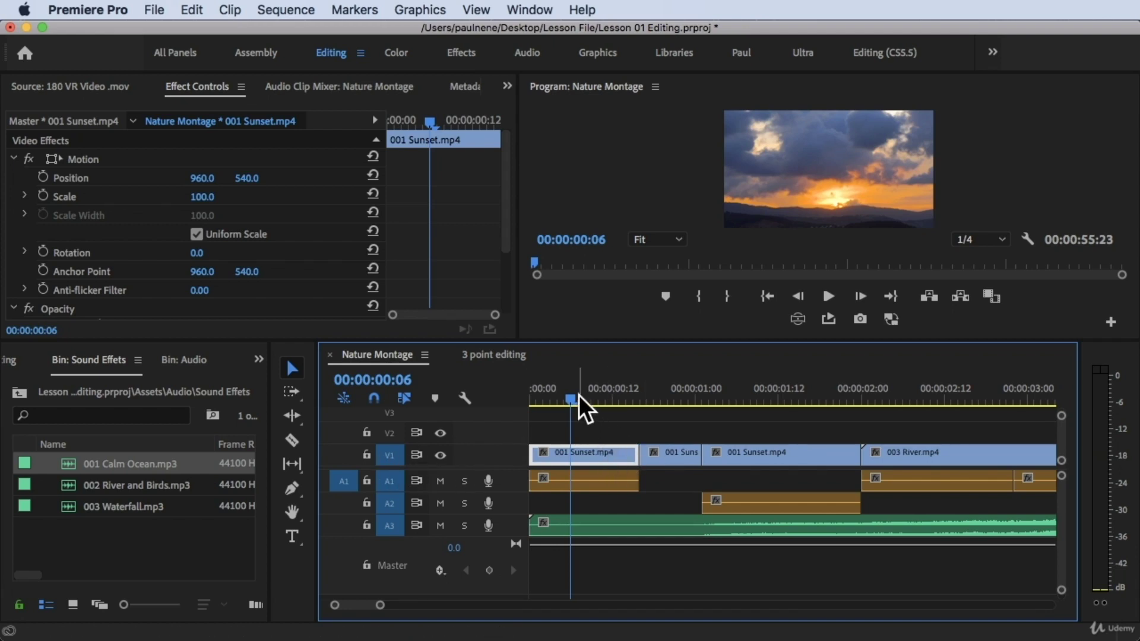
drag(577, 395, 632, 389)
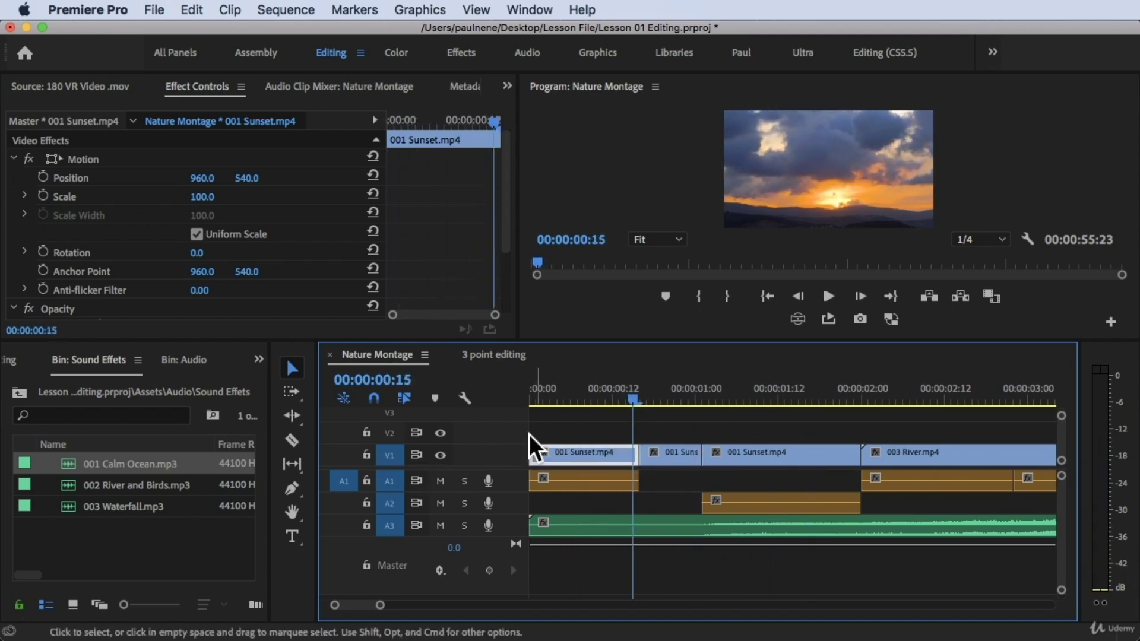
click(579, 483)
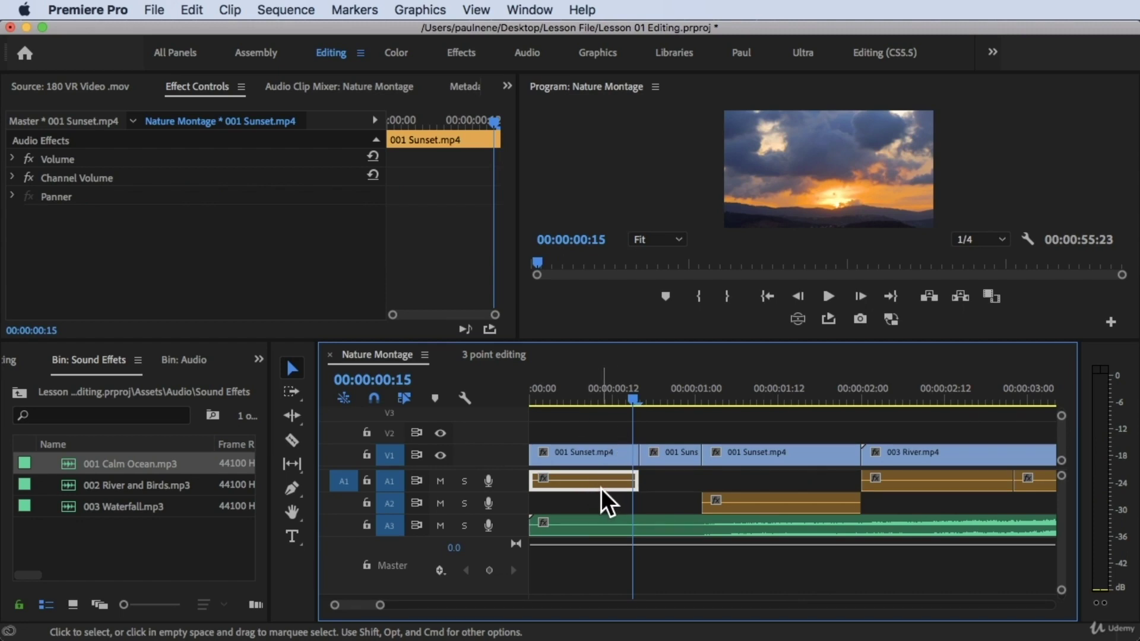
click(596, 388)
mouse_move(595, 387)
mouse_down()
mouse_move(556, 392)
mouse_move(578, 393)
mouse_up()
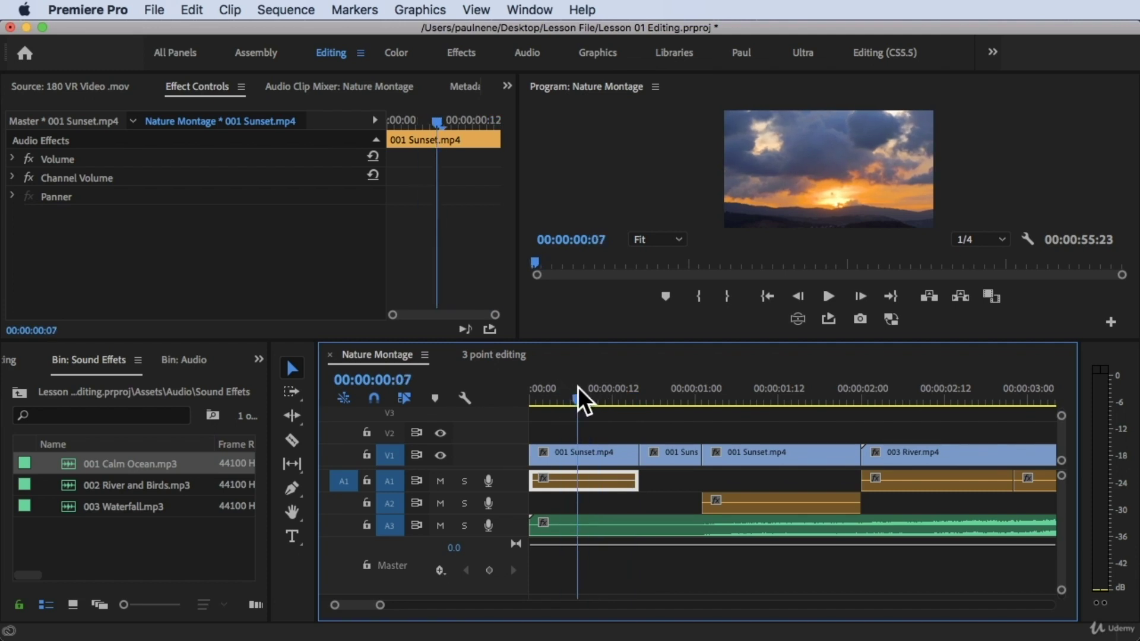
click(593, 462)
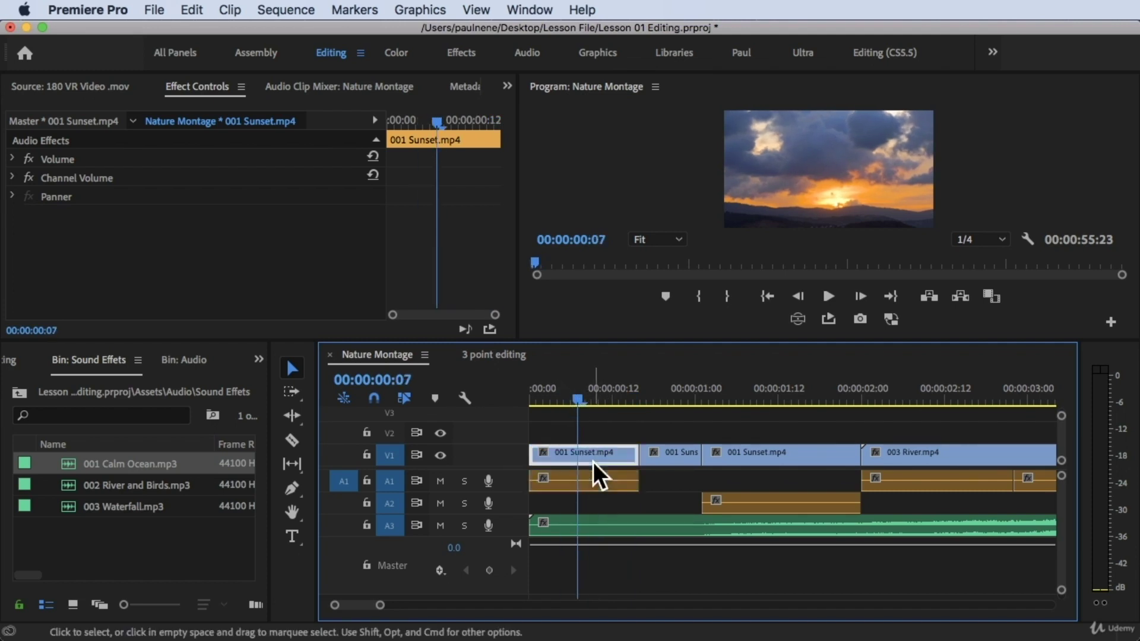
click(593, 482)
drag(584, 385, 722, 404)
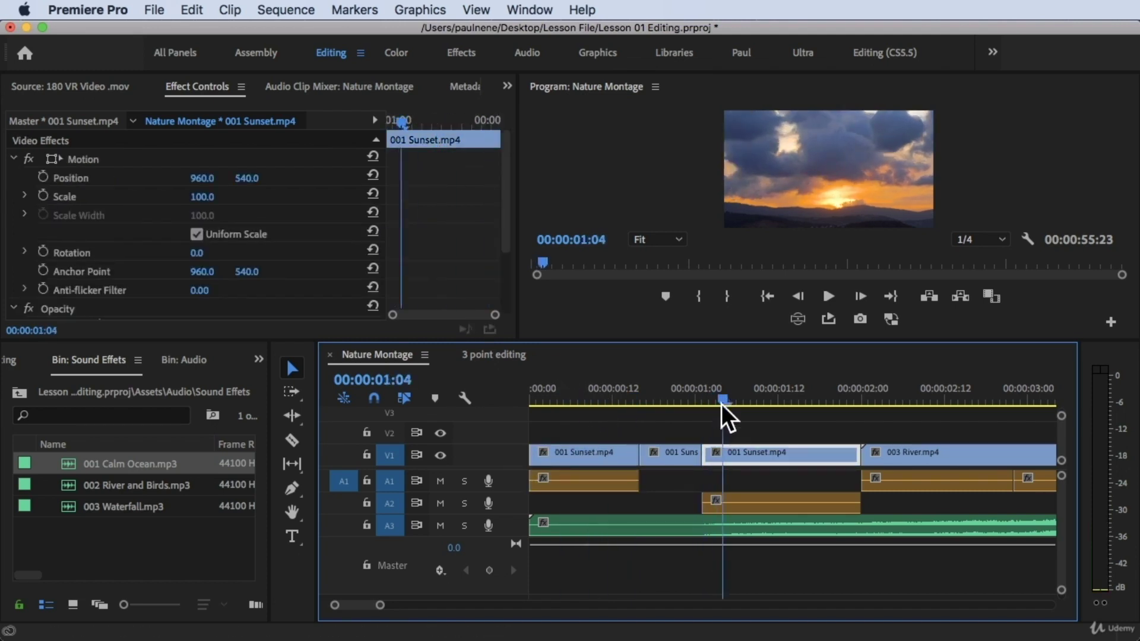
click(759, 503)
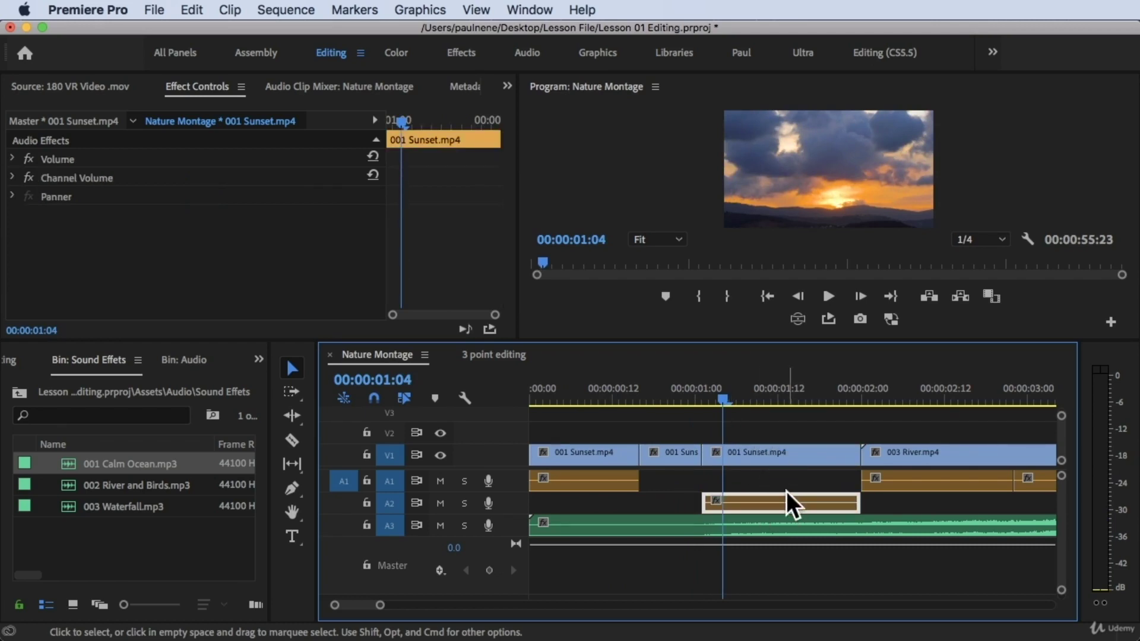
click(926, 396)
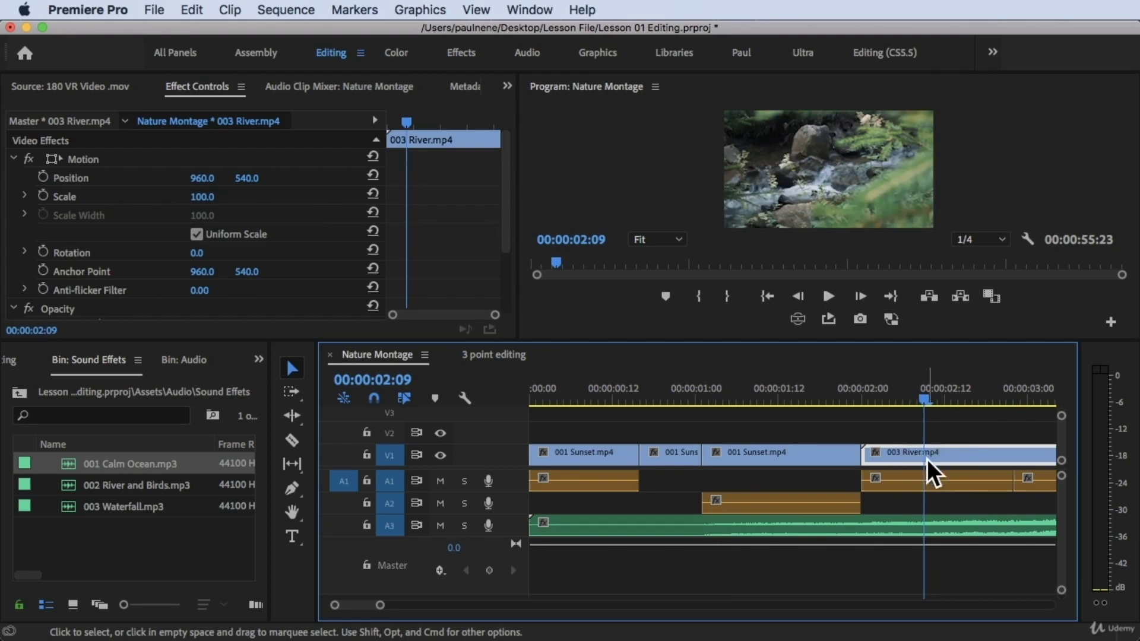
drag(925, 390, 529, 387)
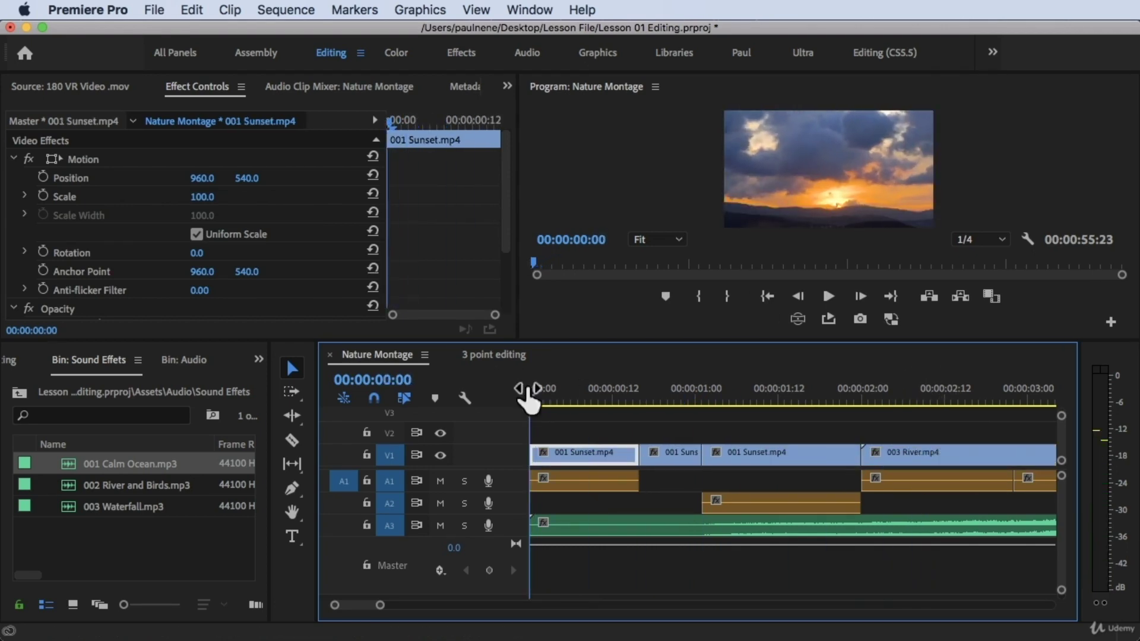
Lock the A3, A2 and A1 audio tracks
click(367, 526)
click(366, 504)
click(365, 480)
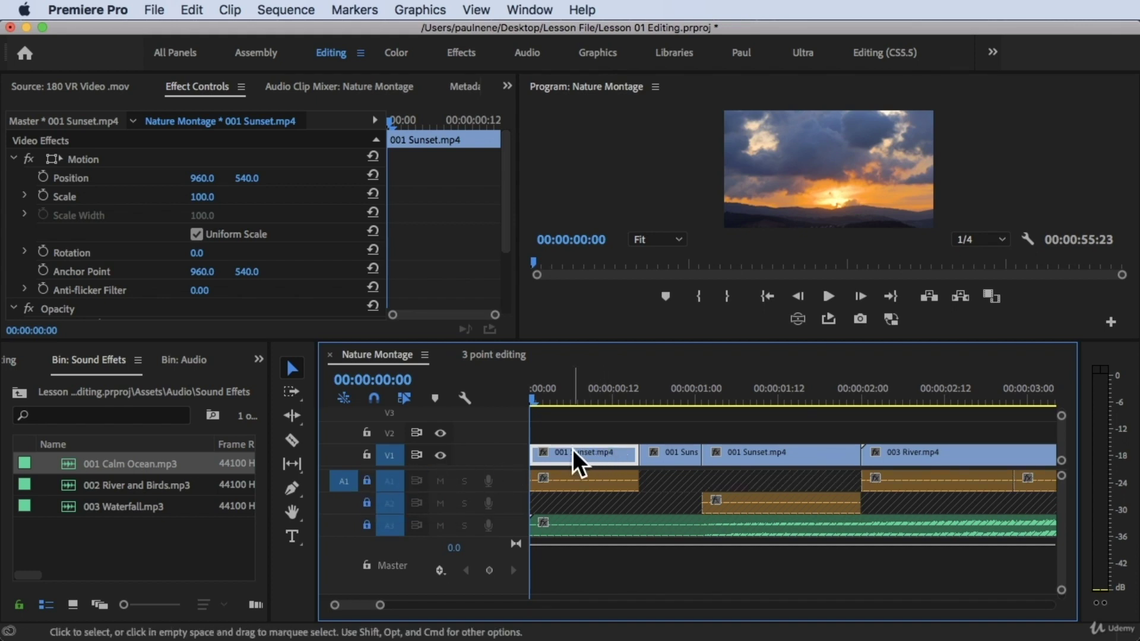
With Track Select Forward, shift the V1 clips right, then drag them back
key(a)
drag(572, 449, 651, 452)
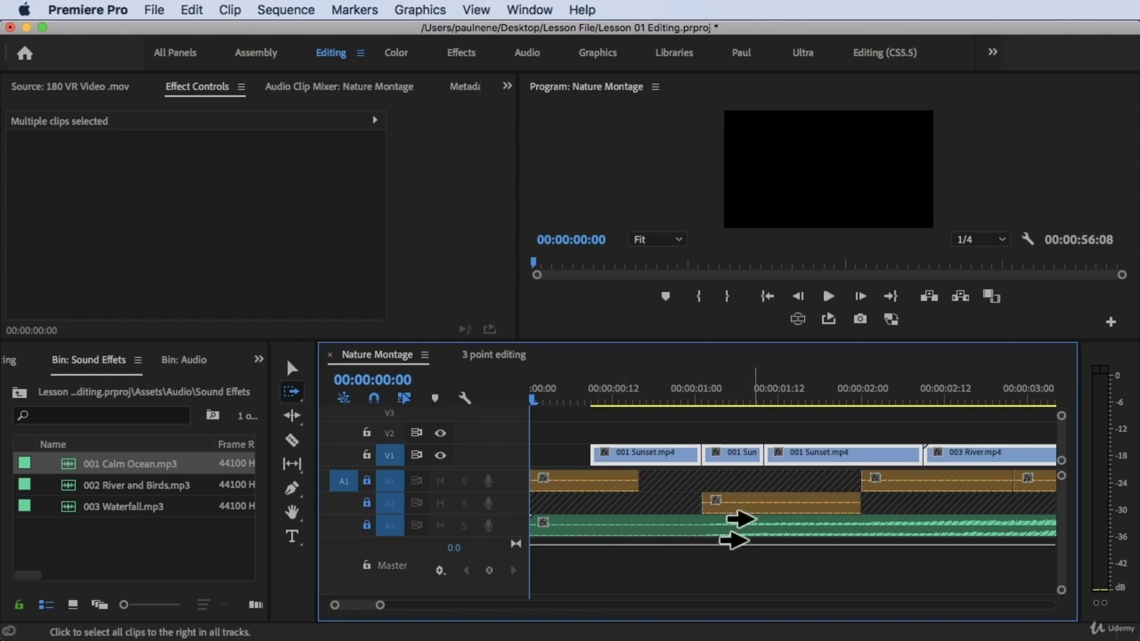
drag(618, 446, 531, 478)
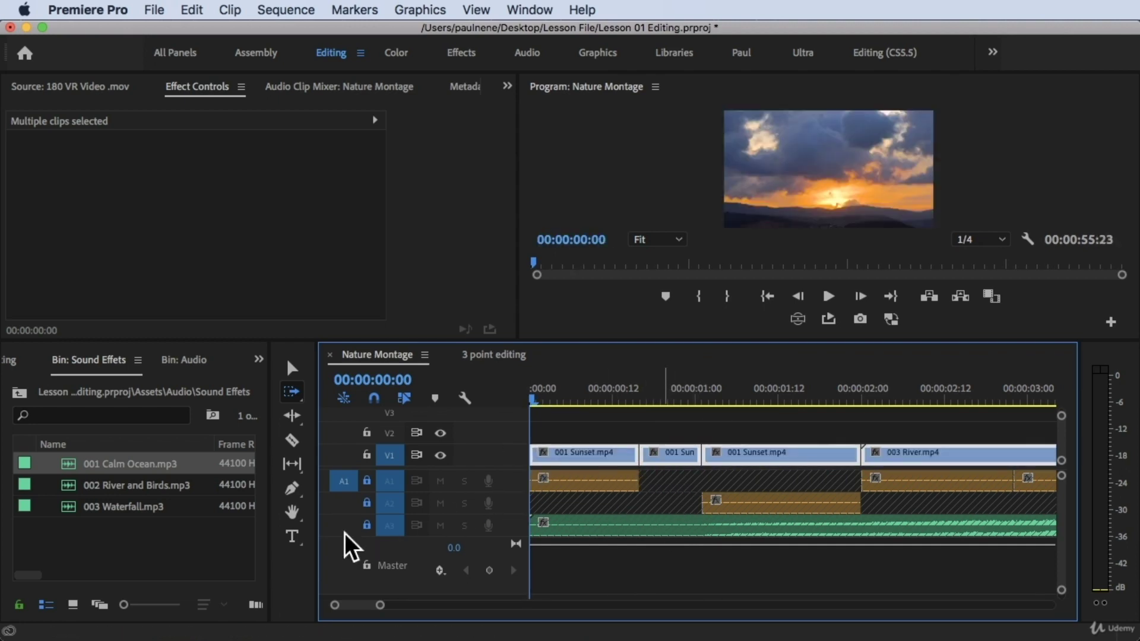
Unlock audio tracks A1, A2 and A3, and lock the V1 video track
click(366, 481)
click(366, 504)
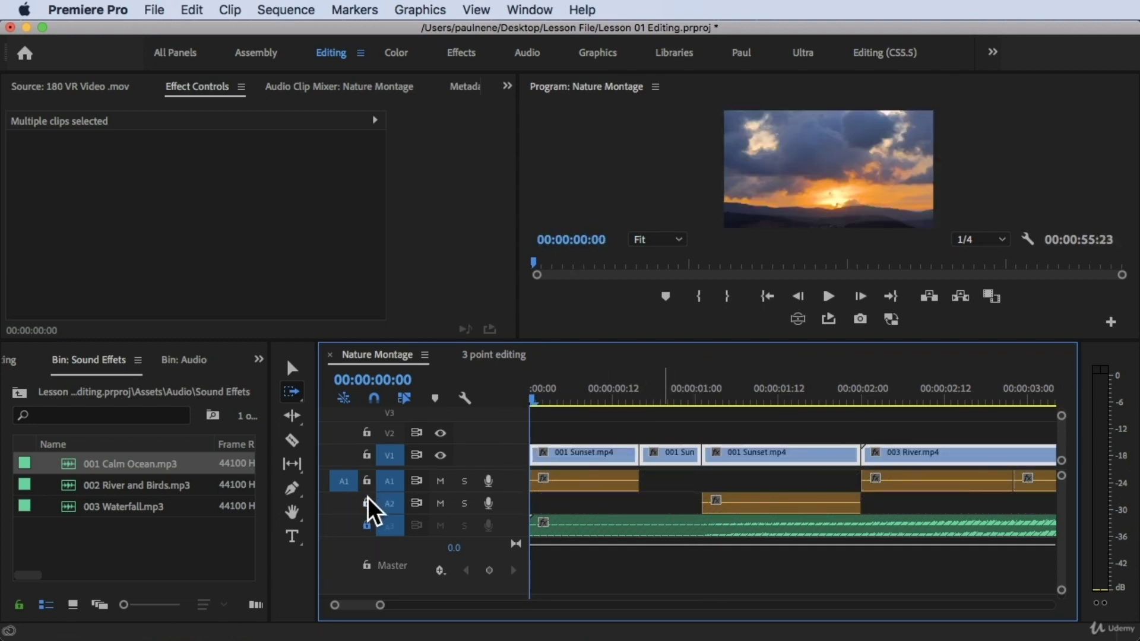
click(366, 525)
click(366, 455)
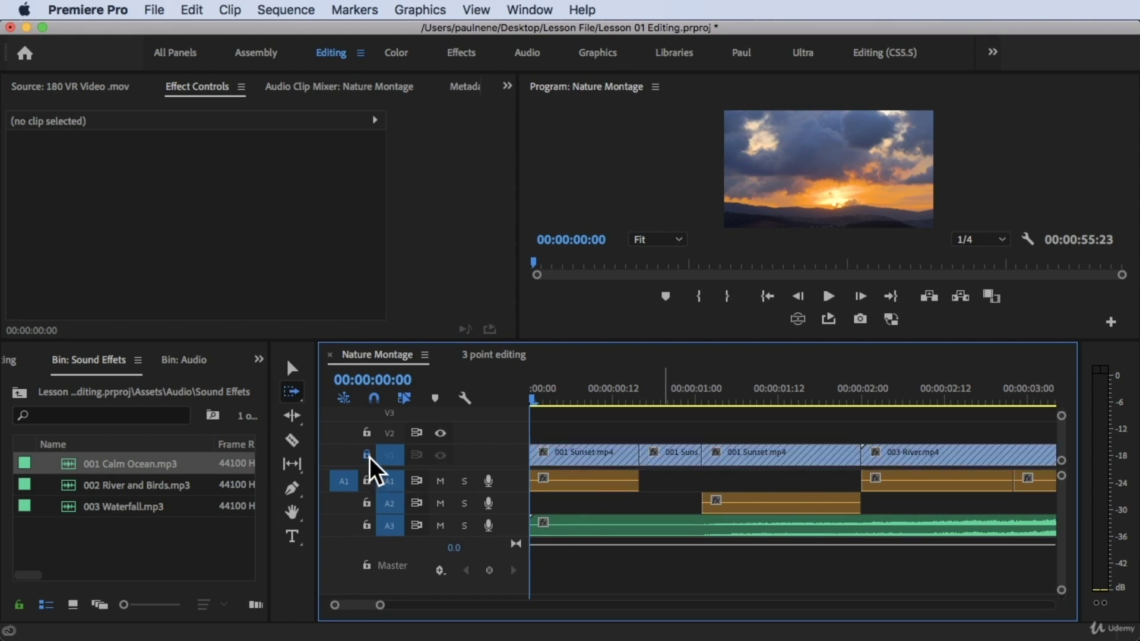
Shift the audio clips right, undo that move, then unlock V1
drag(569, 489, 629, 488)
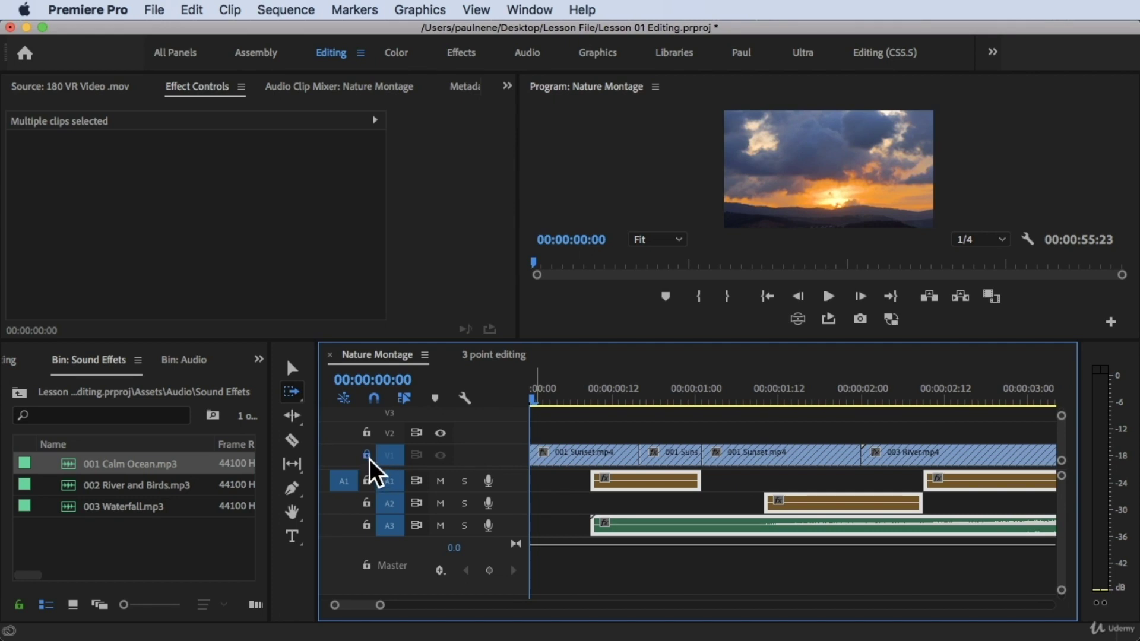
key(super+z)
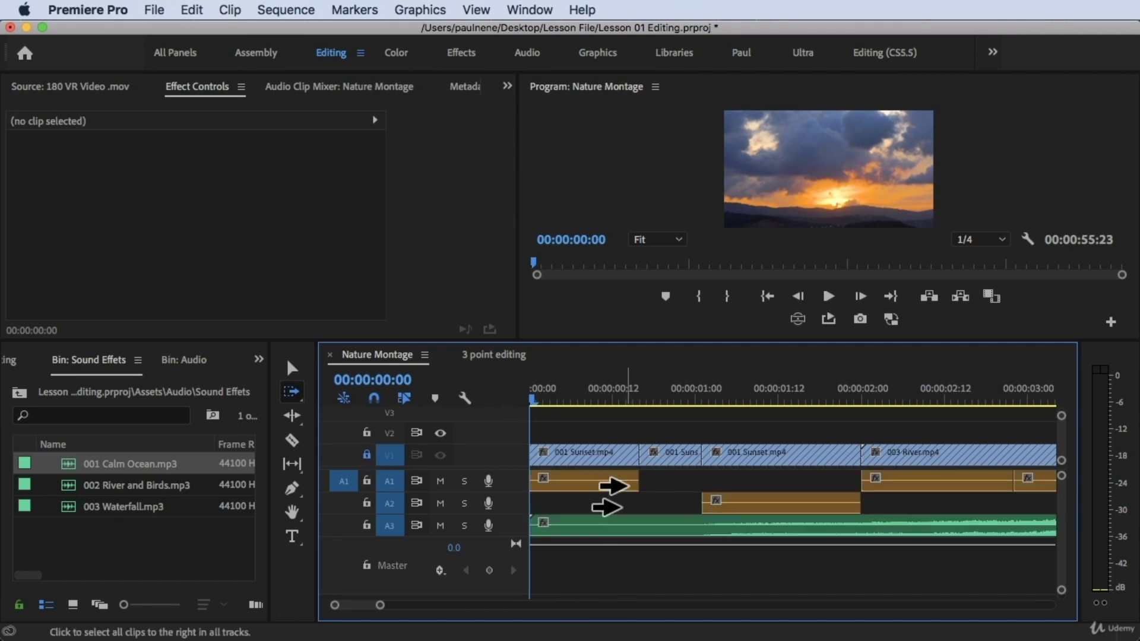
click(367, 455)
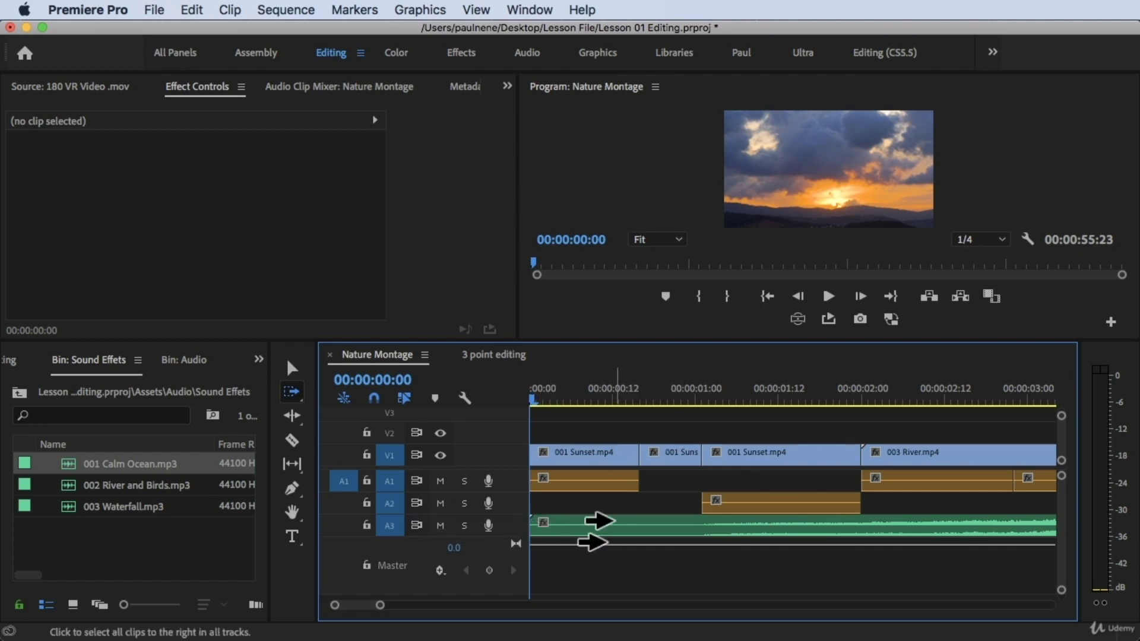
click(366, 525)
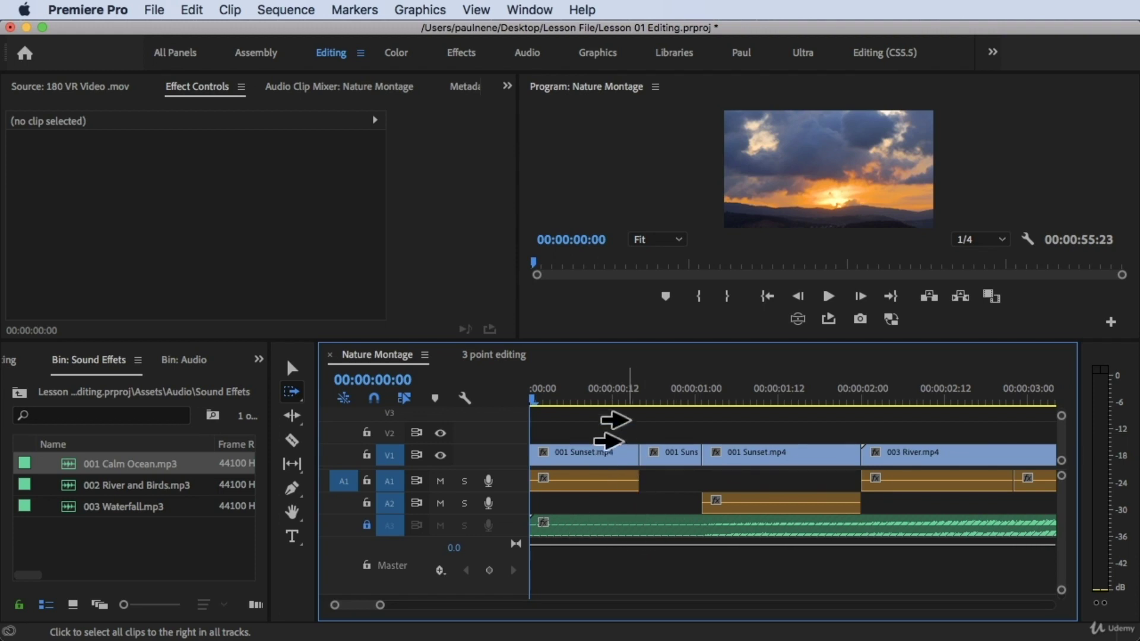
drag(634, 383, 615, 376)
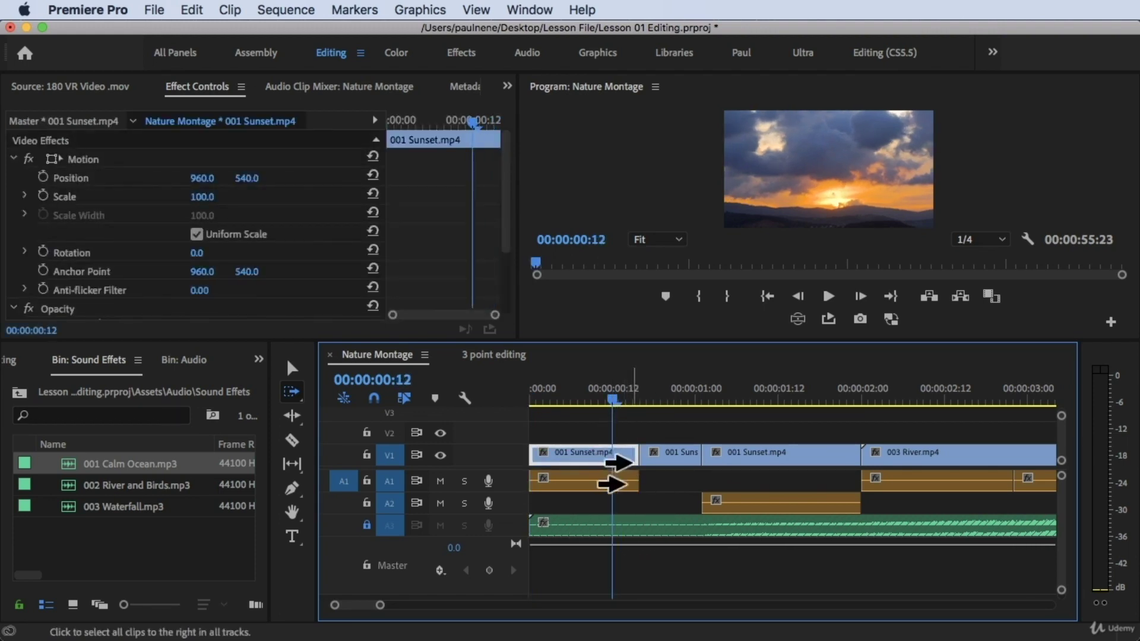
key(v)
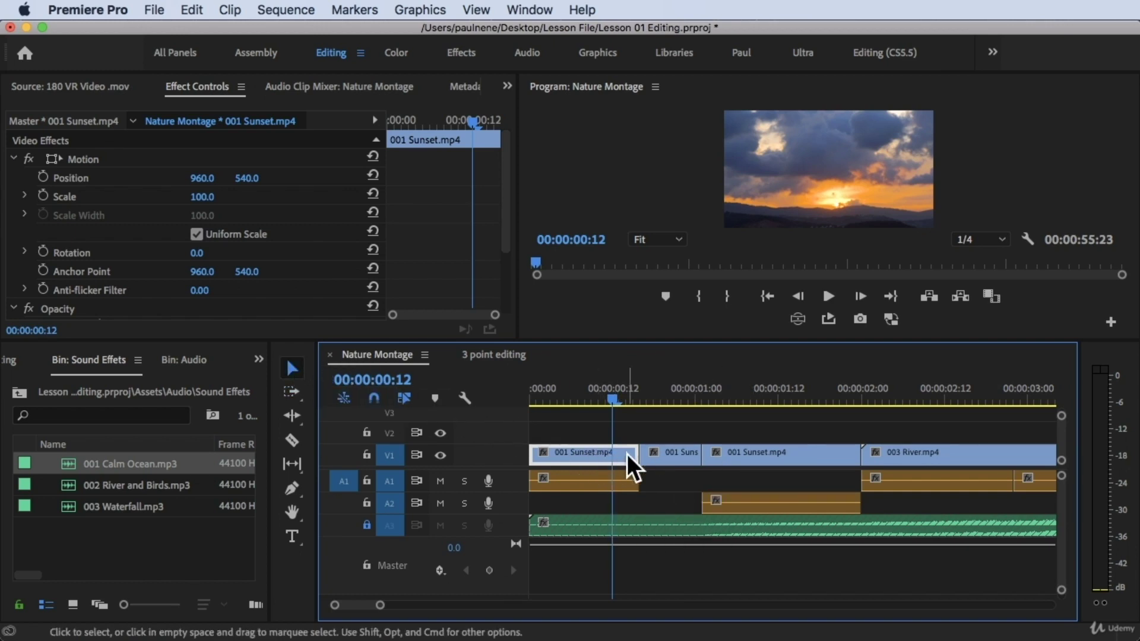
drag(637, 453, 611, 454)
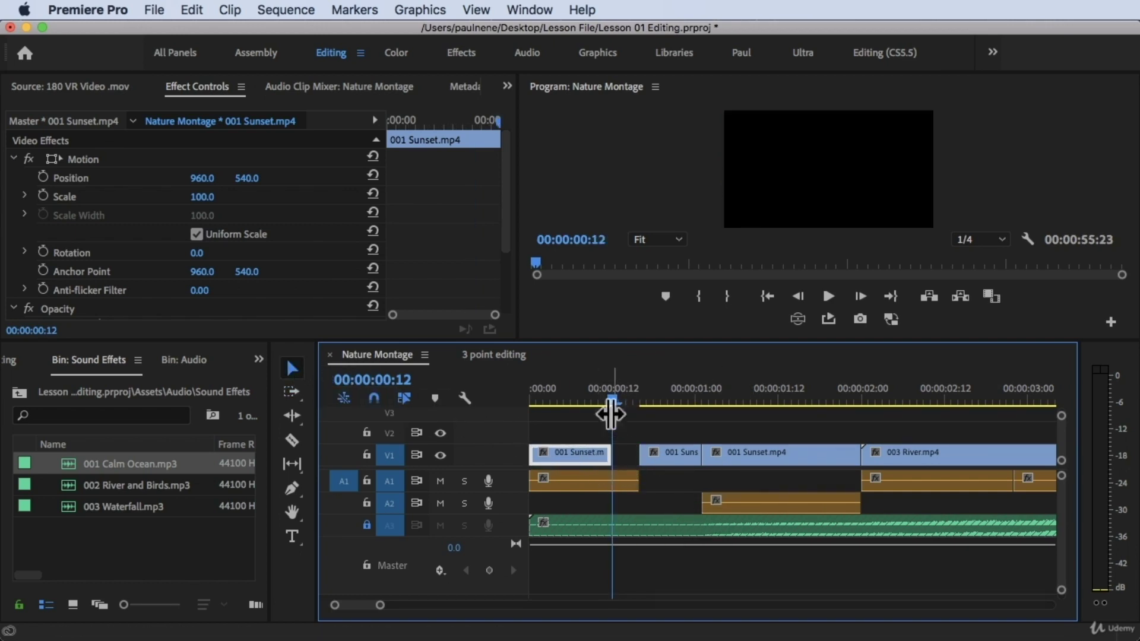
key(super+z)
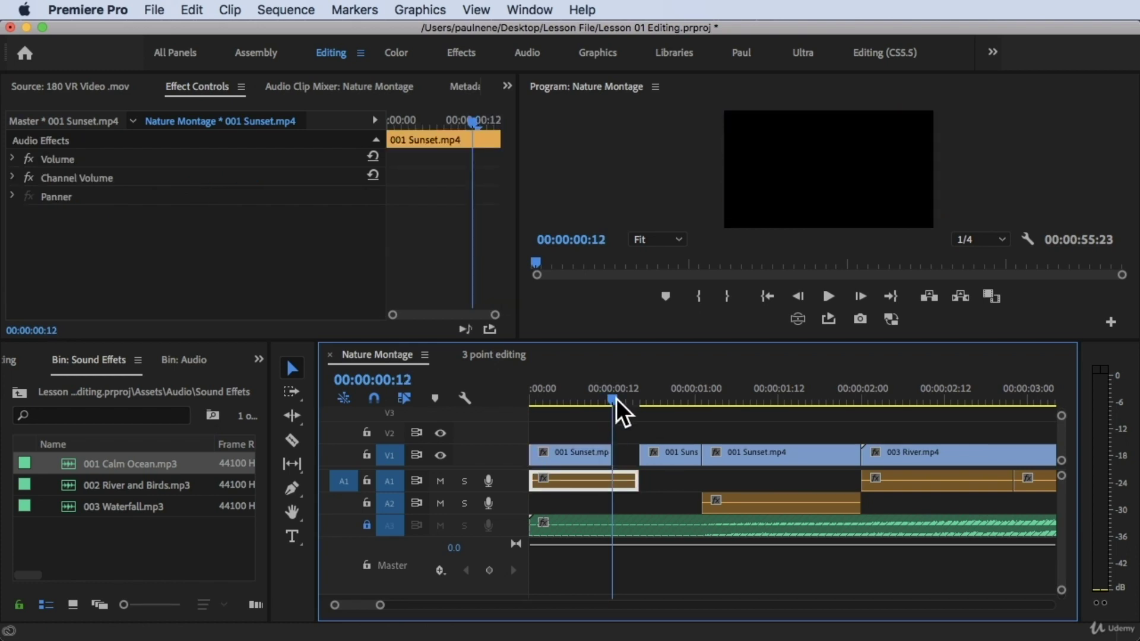
click(616, 397)
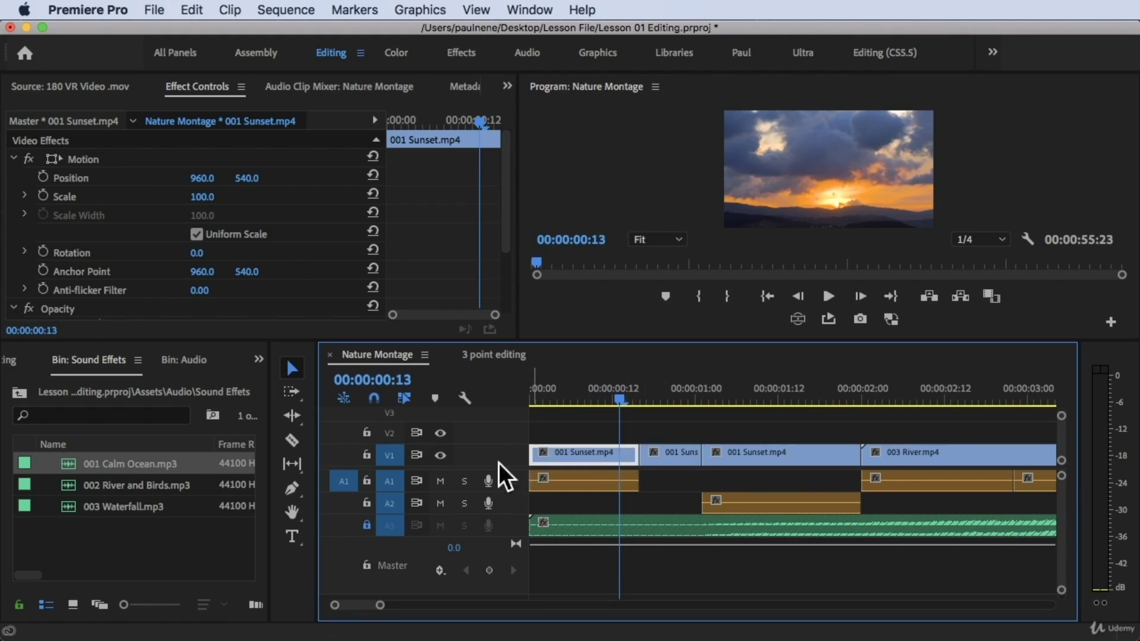
click(294, 415)
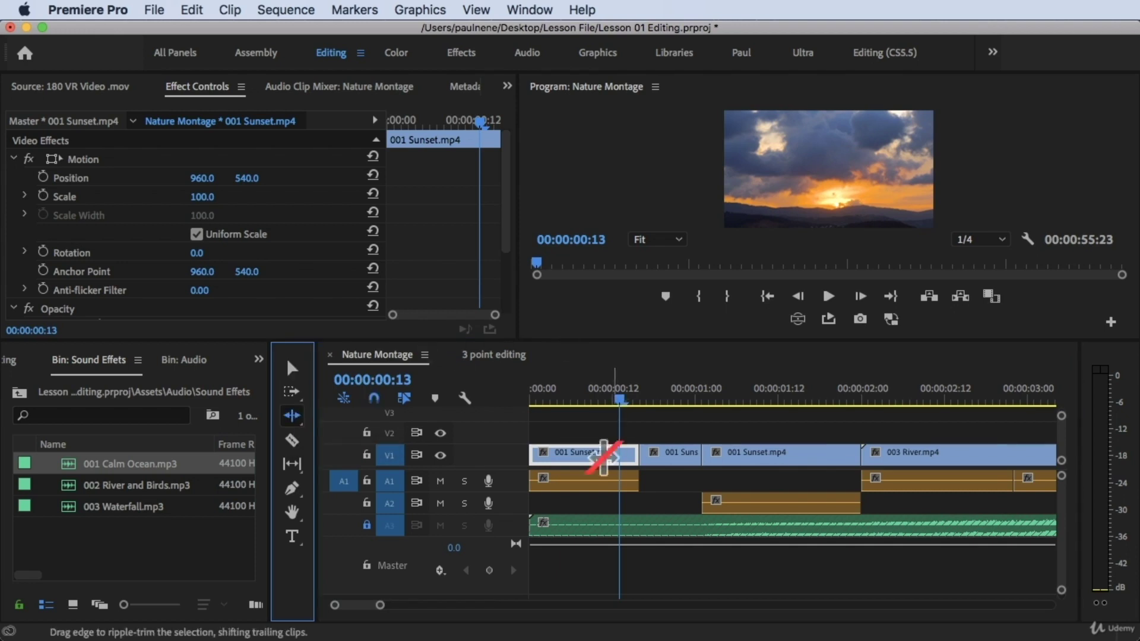
drag(631, 462, 611, 461)
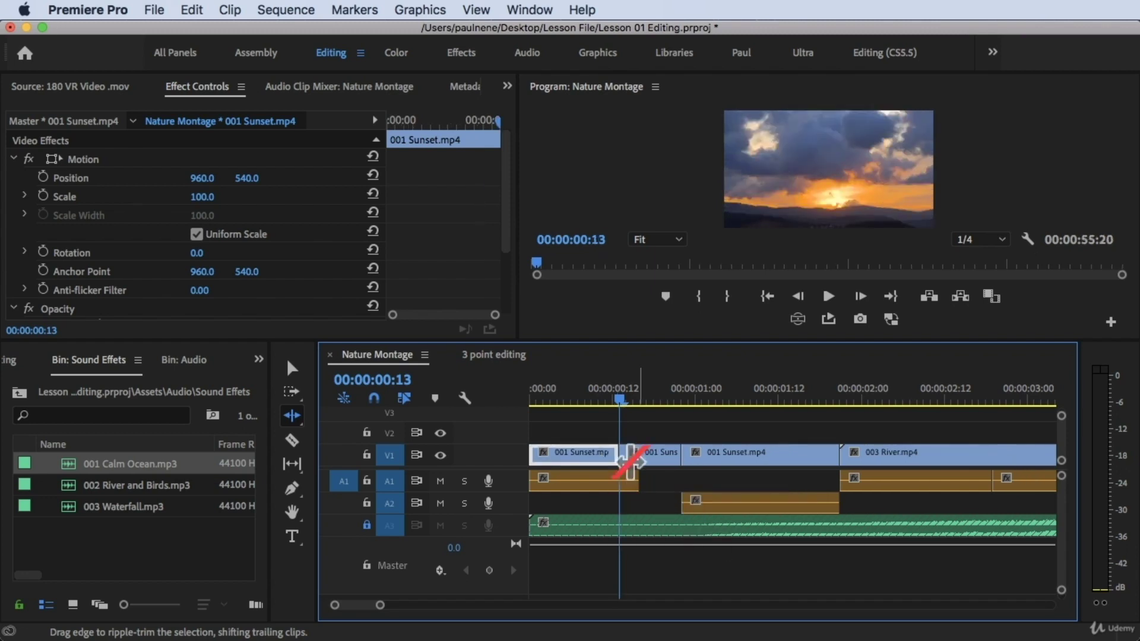
key(super+z)
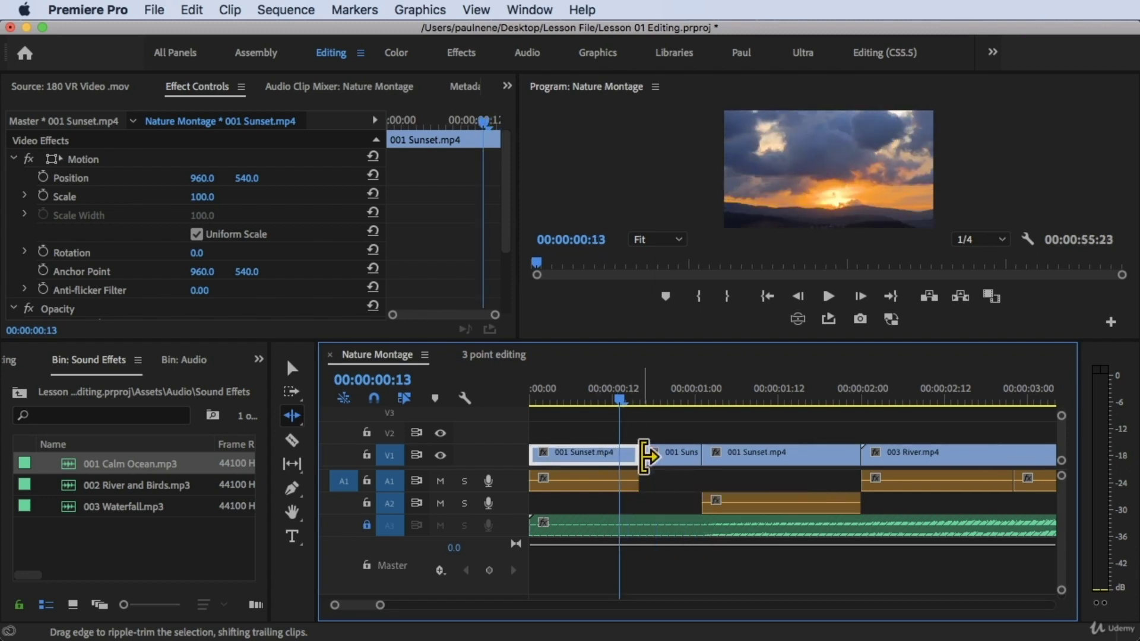
drag(632, 456, 595, 454)
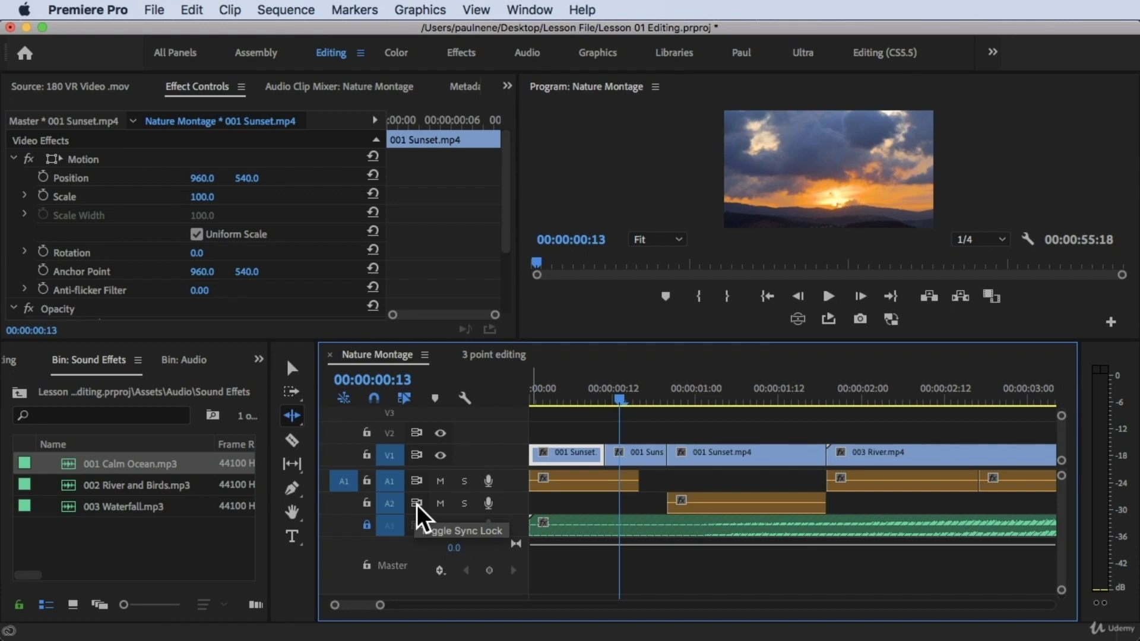
drag(604, 456, 627, 469)
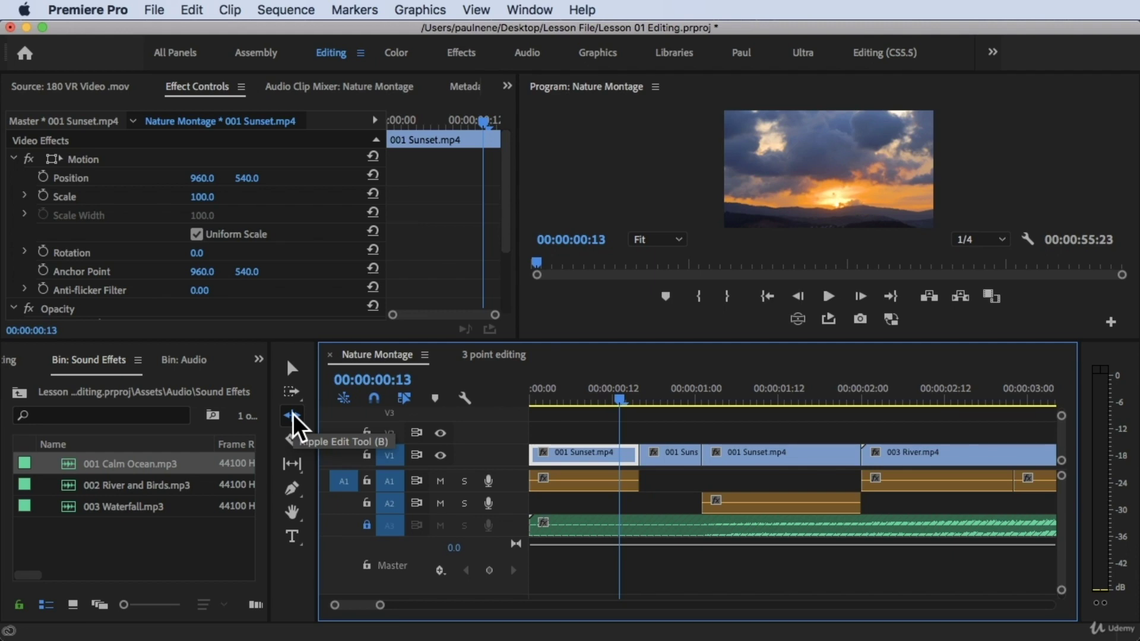
Ripple-trim the first Sunset clip to end at 00:00:00:13, making the sequence 00:00:55:17
click(293, 414)
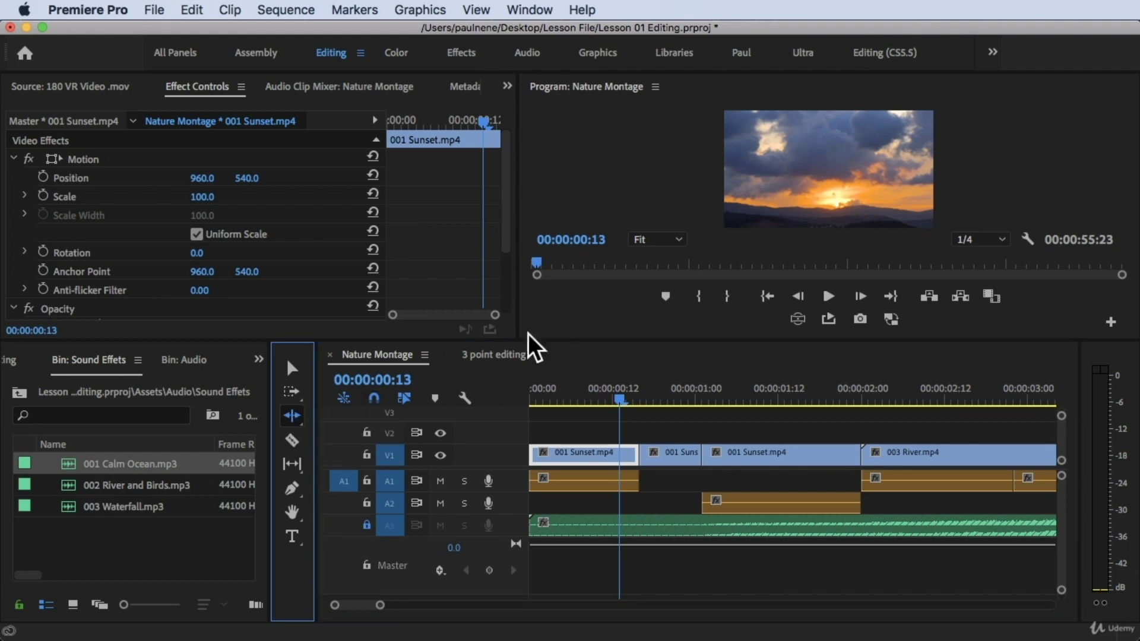
click(634, 457)
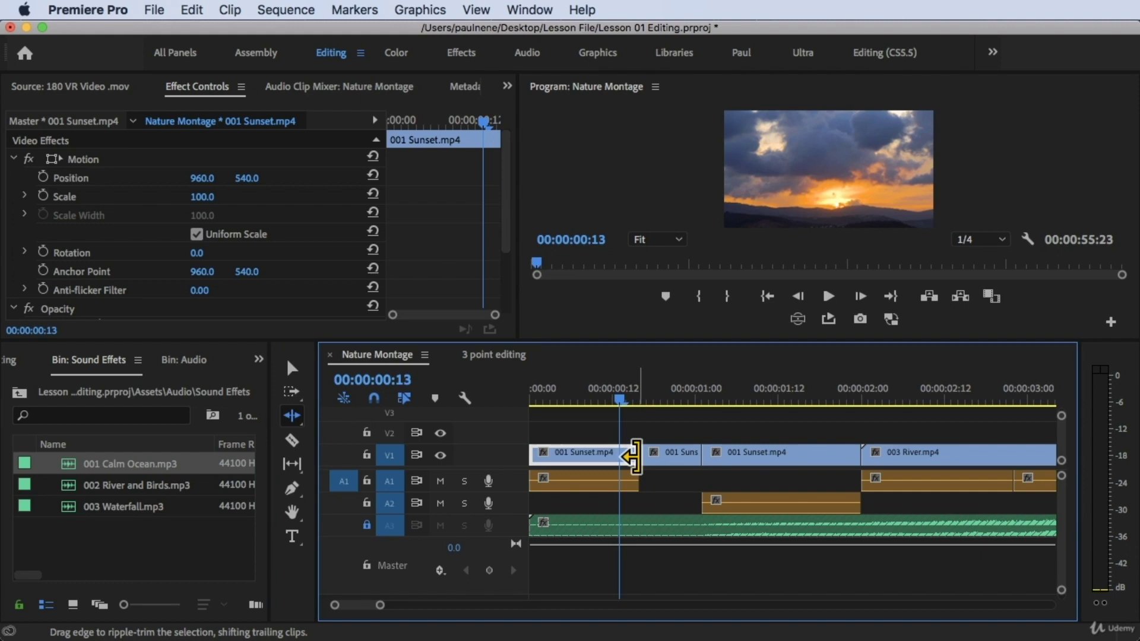
drag(633, 456, 590, 454)
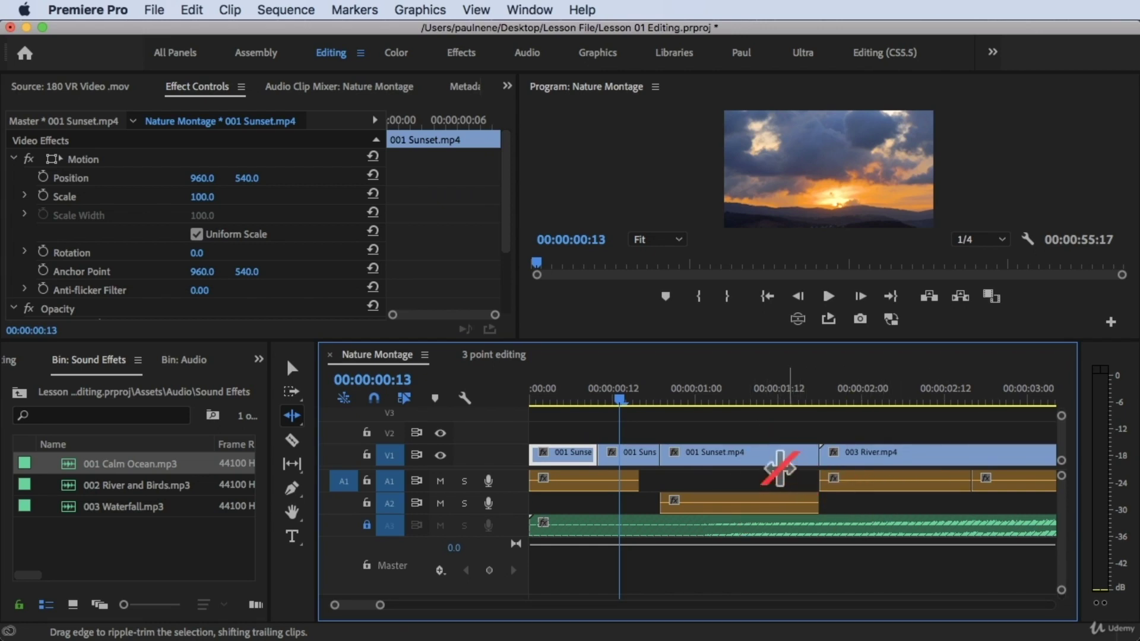
key(v)
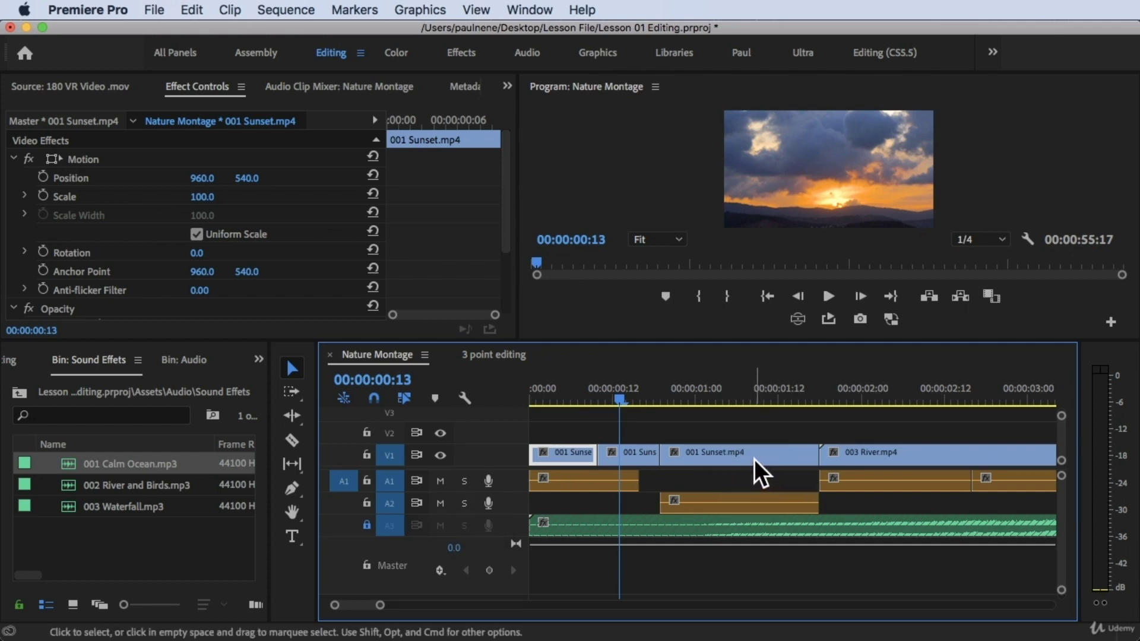
Move 003 River.mp4 up to V2 and later, then undo back to 00:00:55:23
click(885, 455)
drag(884, 454, 826, 431)
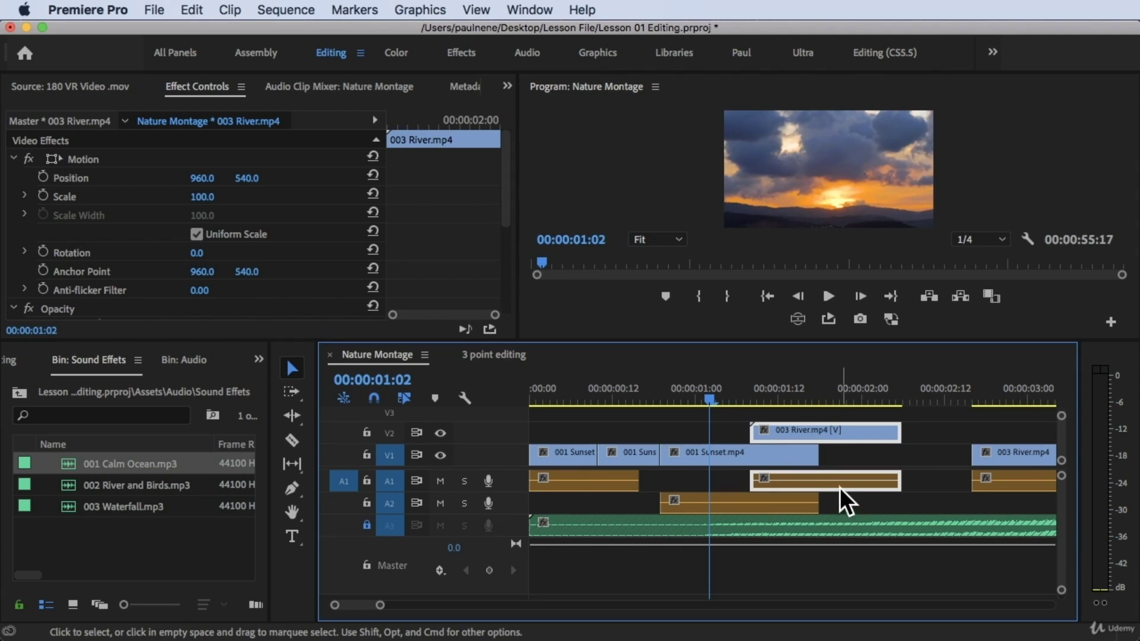
drag(826, 435, 893, 447)
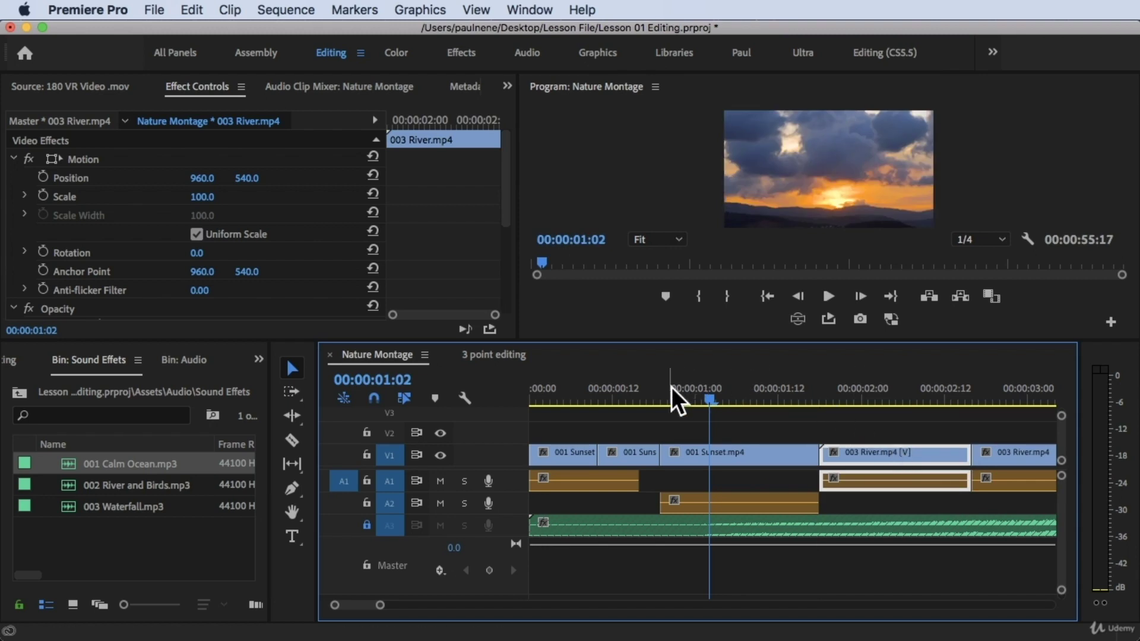
key(super+z)
key(super+z)
key(super+z)
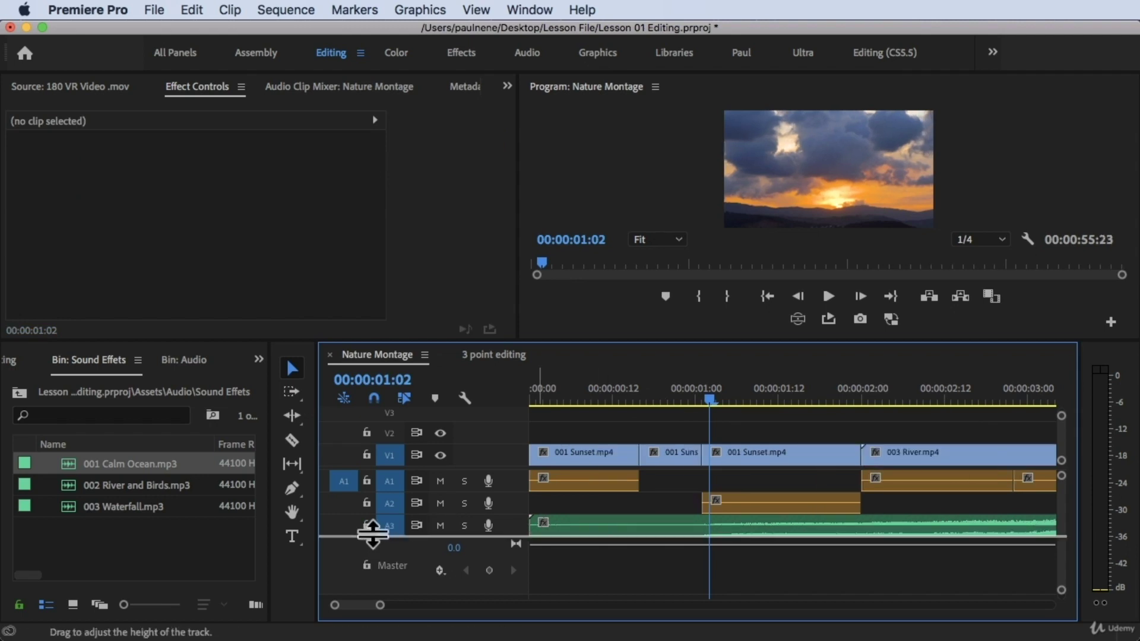
Lock track A3, turn off sync lock on A2, and select the first clip's out-point
click(367, 526)
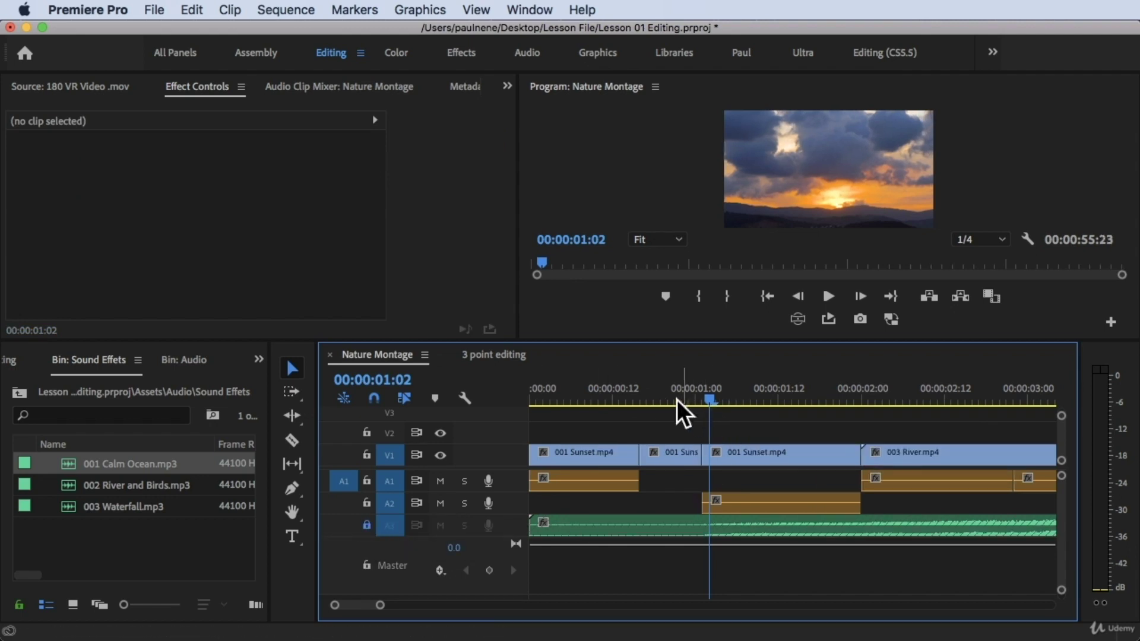
click(417, 504)
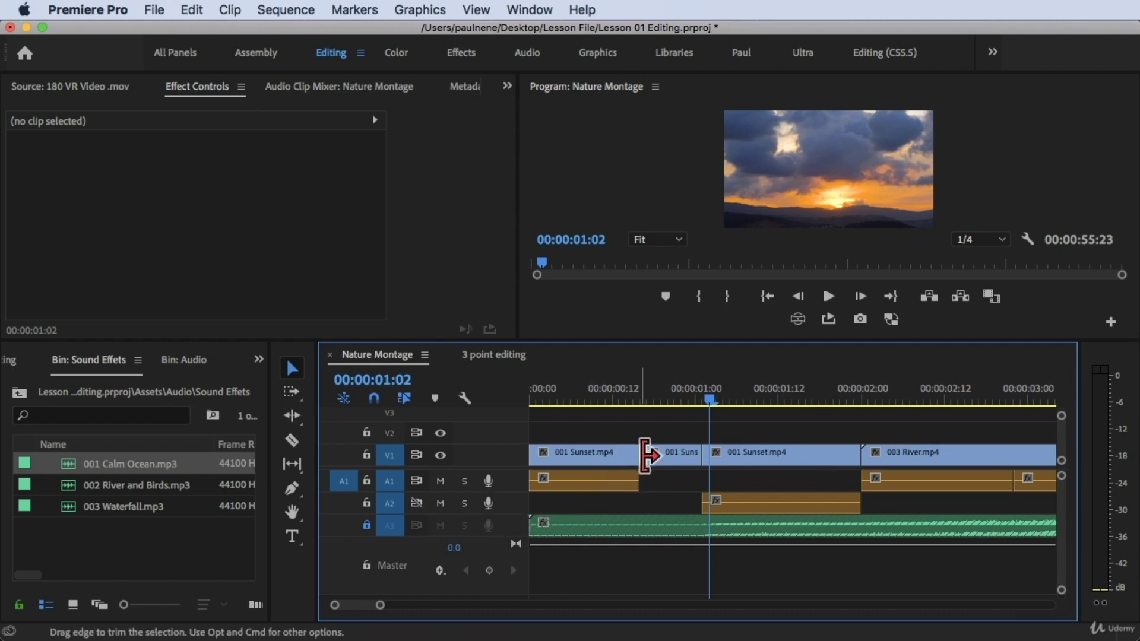
click(631, 453)
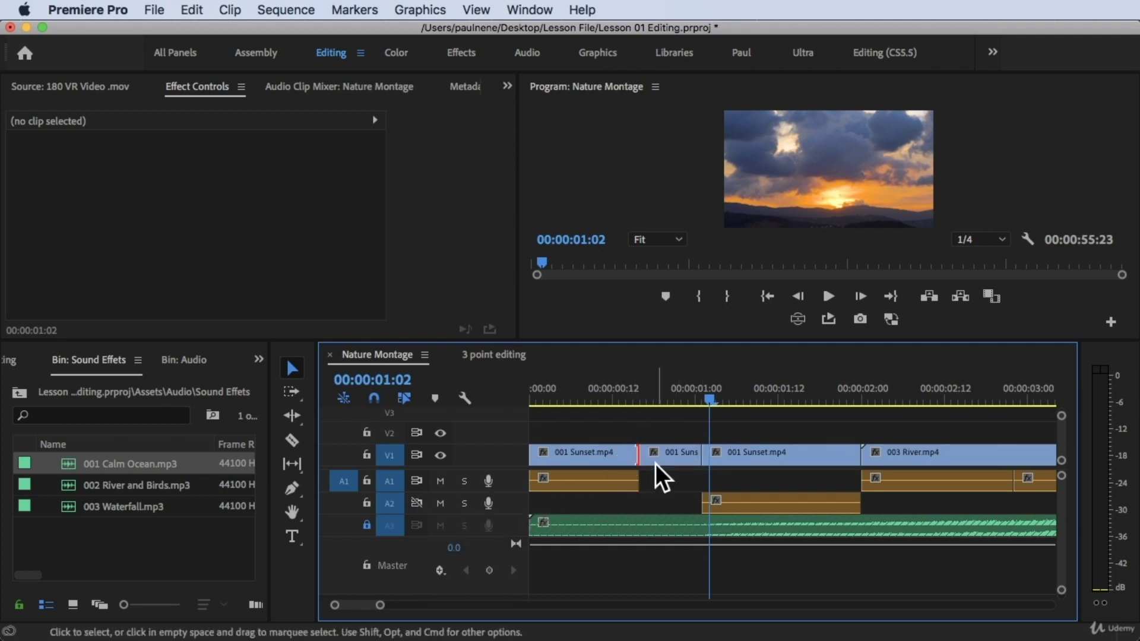
click(292, 416)
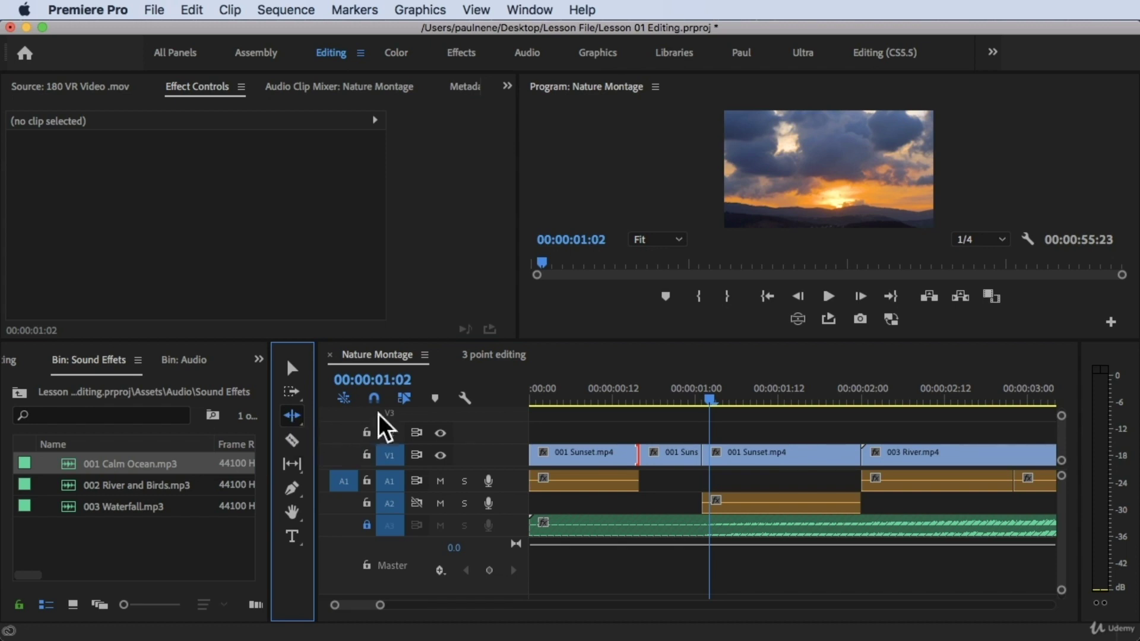
Ripple-trim the first Sunset clip 6 frames shorter, then toggle A2's sync lock
click(630, 455)
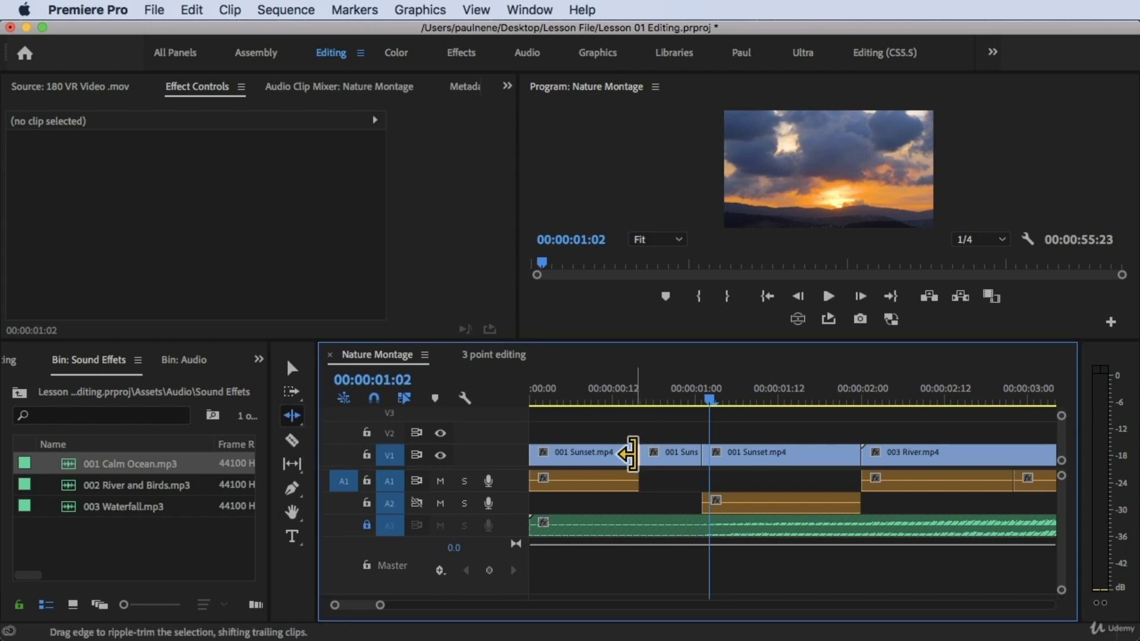
drag(631, 455, 586, 455)
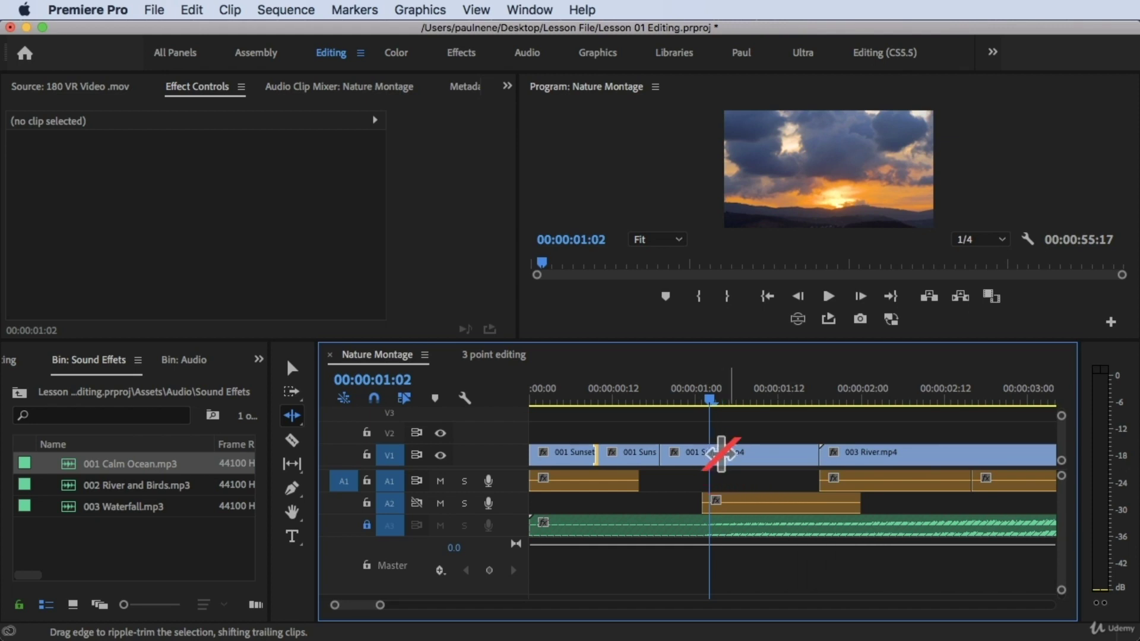
click(417, 503)
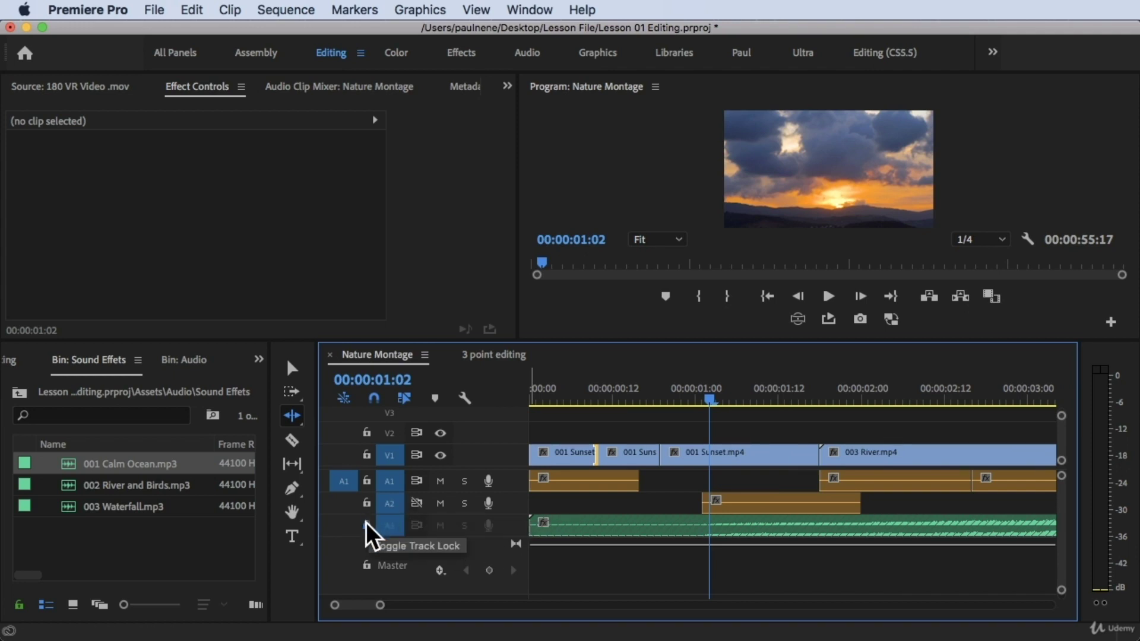